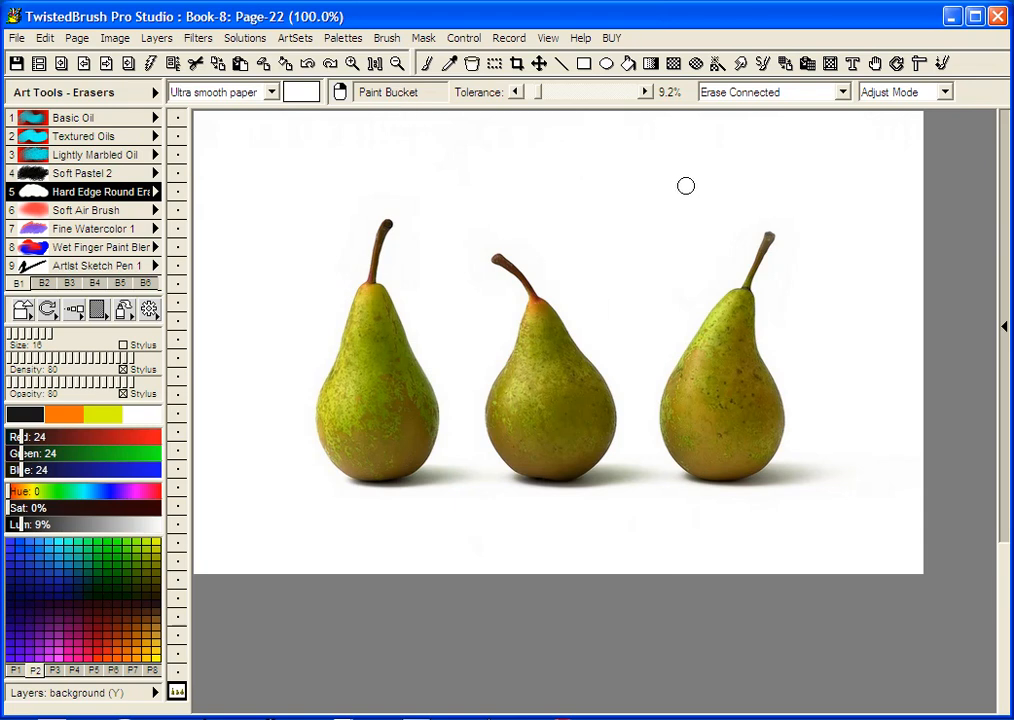
Switch to the Magic Wand Mask tool (Ctrl+K) to mask the pear photo by colour
left_click(717, 66)
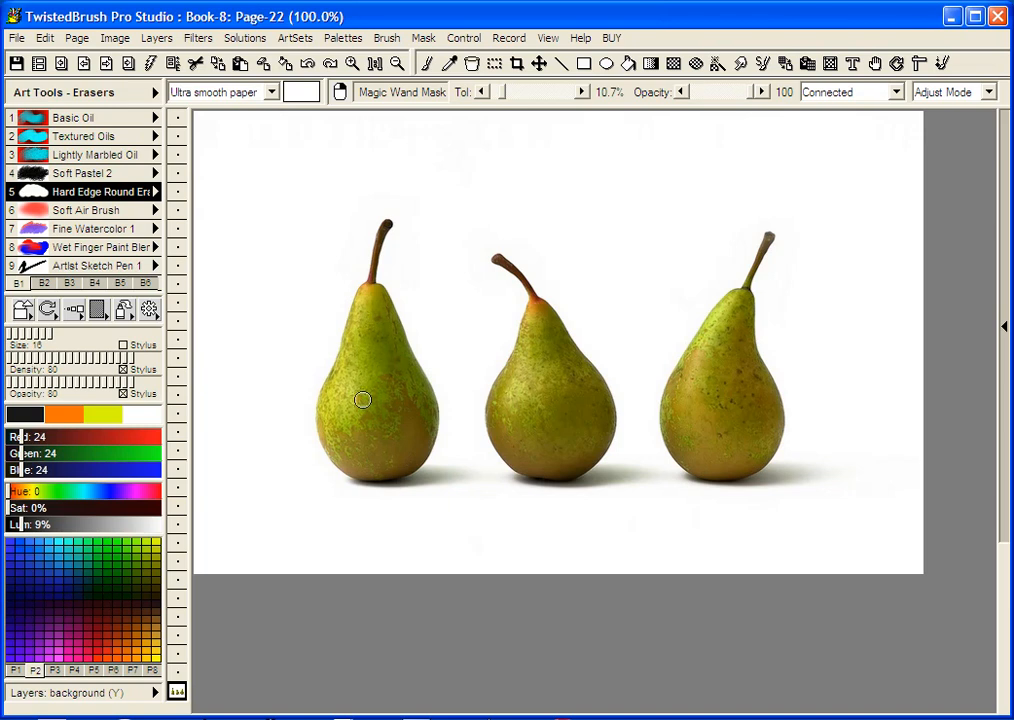
Duplicate the background pear photo into layer 2 and leave layer 2 active
left_click(176, 693)
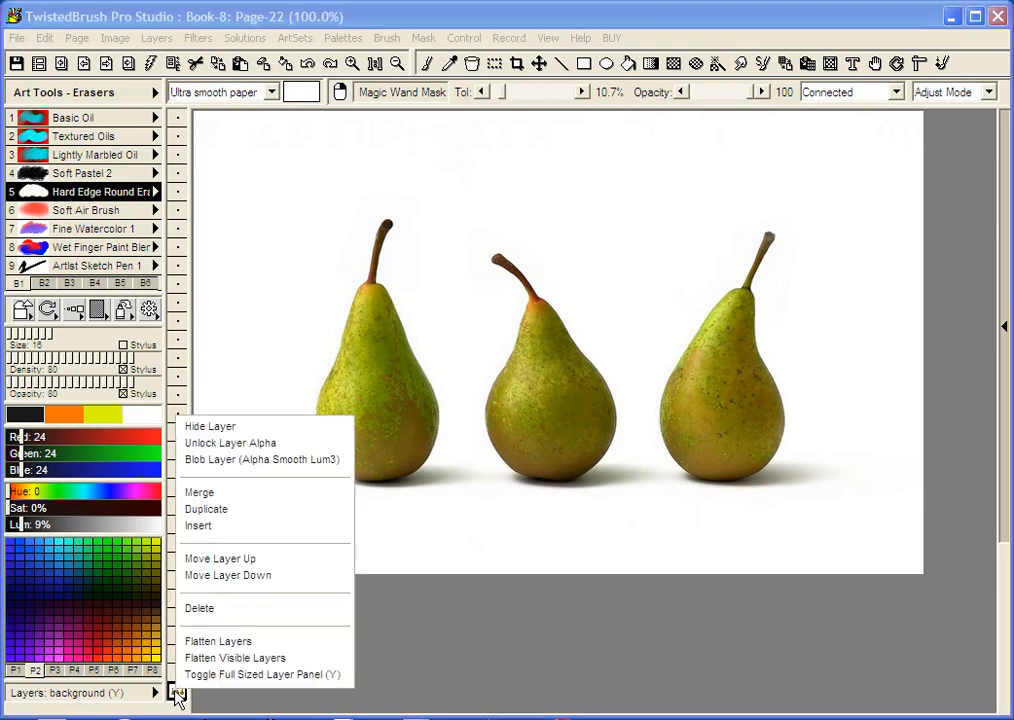
left_click(225, 512)
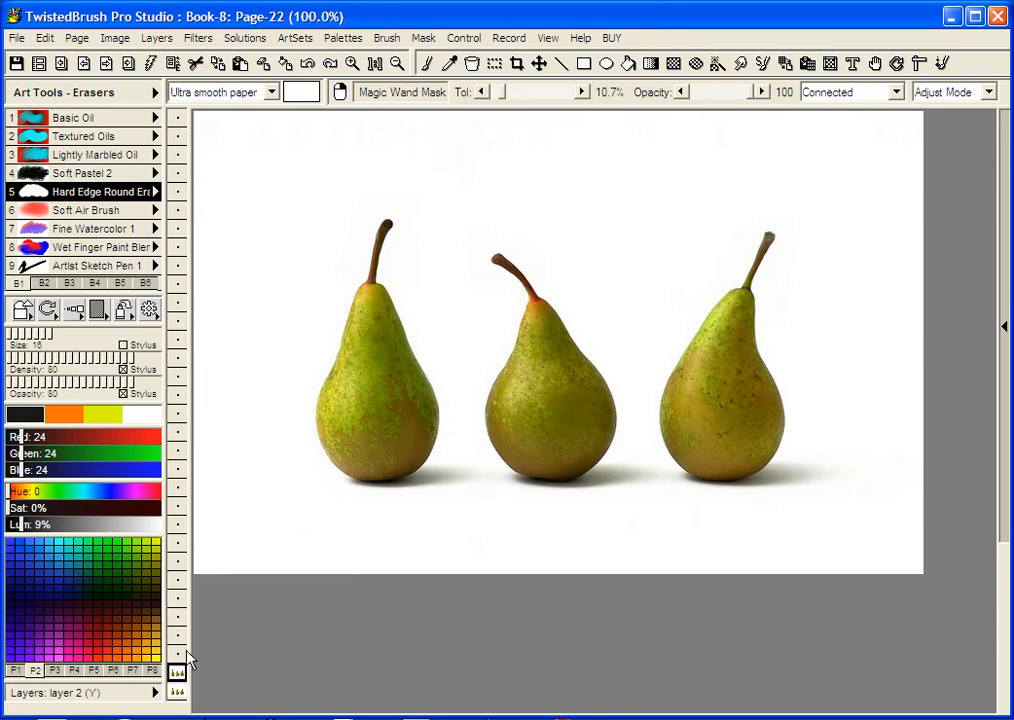
left_click(180, 691)
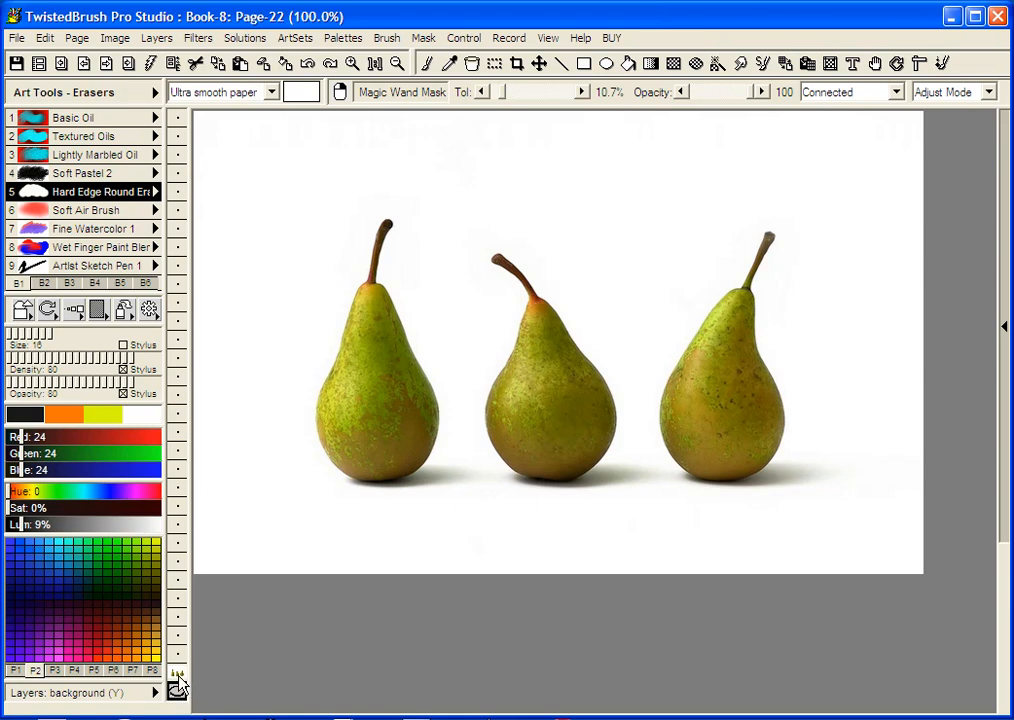
left_click(178, 675)
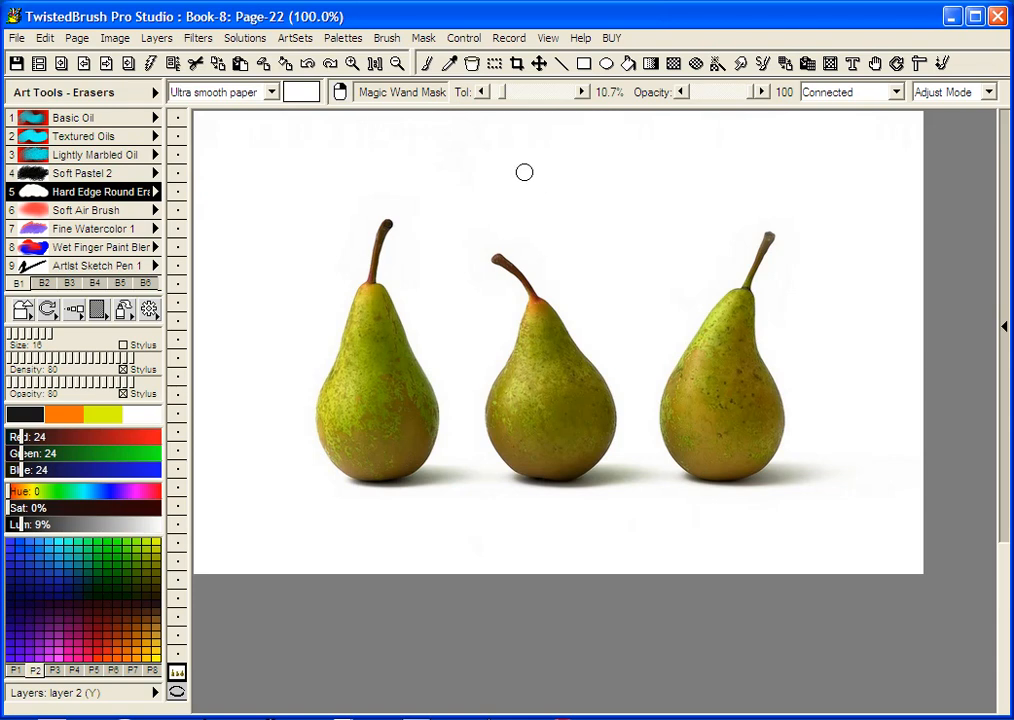
Magic-wand the white background around the three pears, fine-tuning tolerance down to 14.4%
left_click_drag(526, 169, 580, 177)
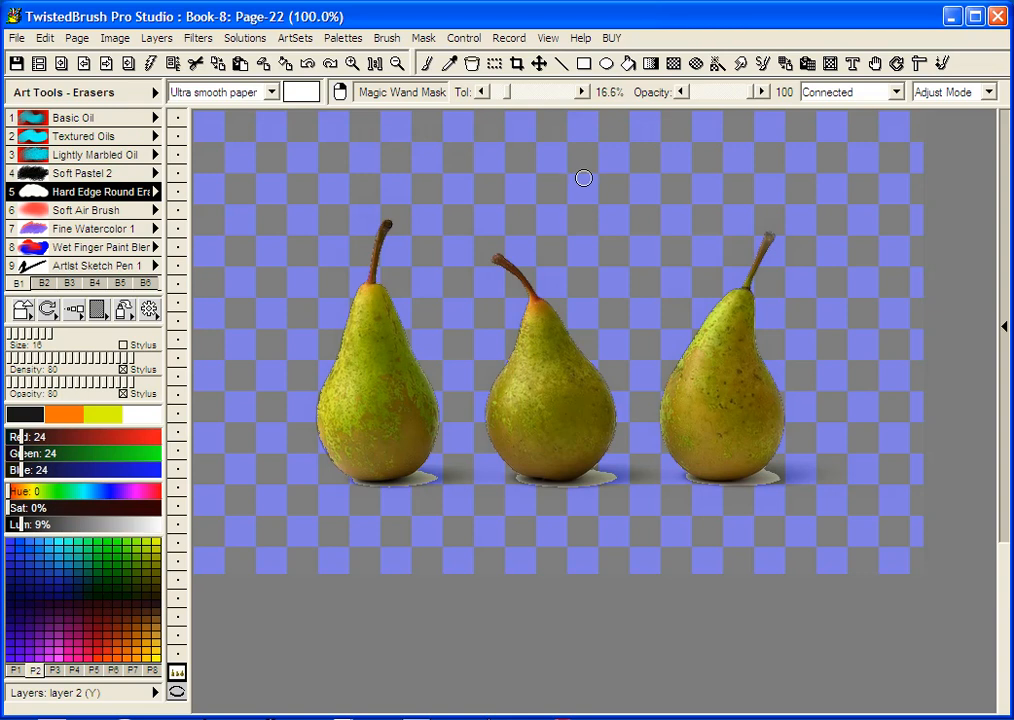
mouse_move(585, 177)
left_mouse_down()
mouse_move(500, 174)
mouse_move(638, 177)
mouse_move(572, 175)
left_mouse_up()
left_click_drag(567, 176, 558, 178)
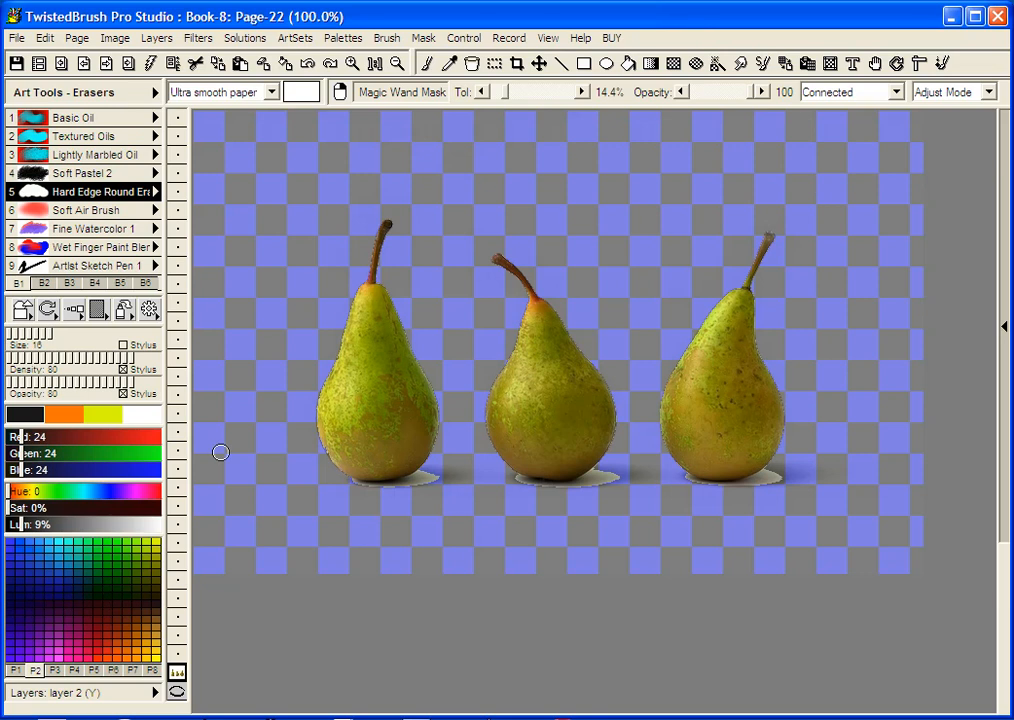
Leave the Connected and Adjust Mode wand settings unchanged, and zoom the pears to 200%
left_click(897, 92)
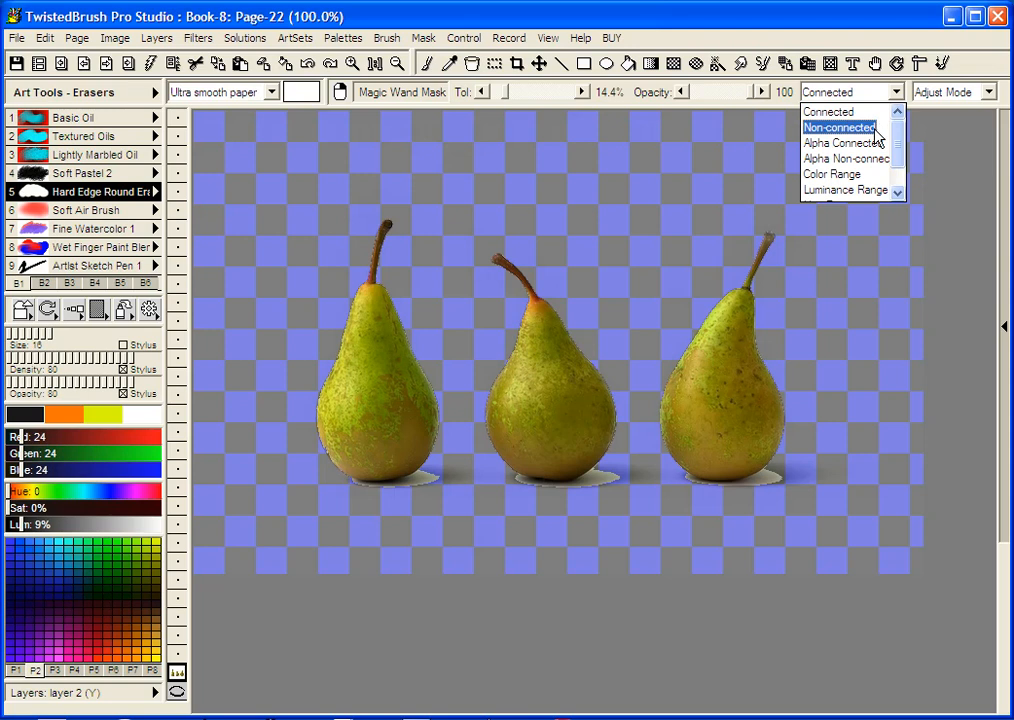
mouse_move(899, 144)
left_mouse_down()
mouse_move(897, 175)
mouse_move(897, 148)
left_mouse_up()
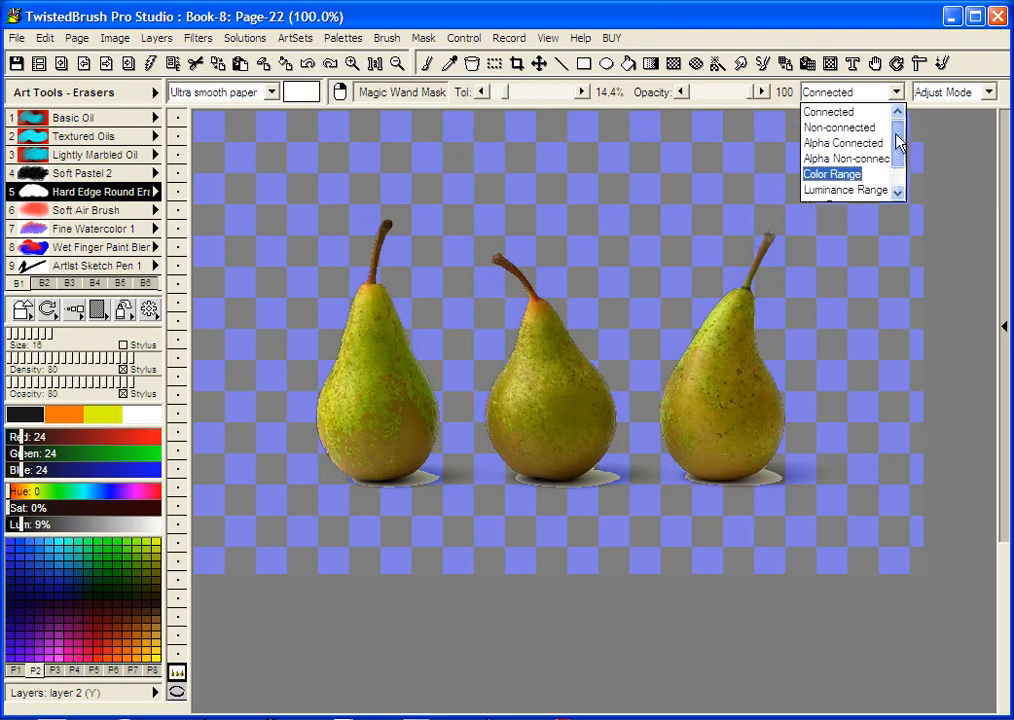
left_click(985, 93)
left_click(987, 93)
left_click(977, 92)
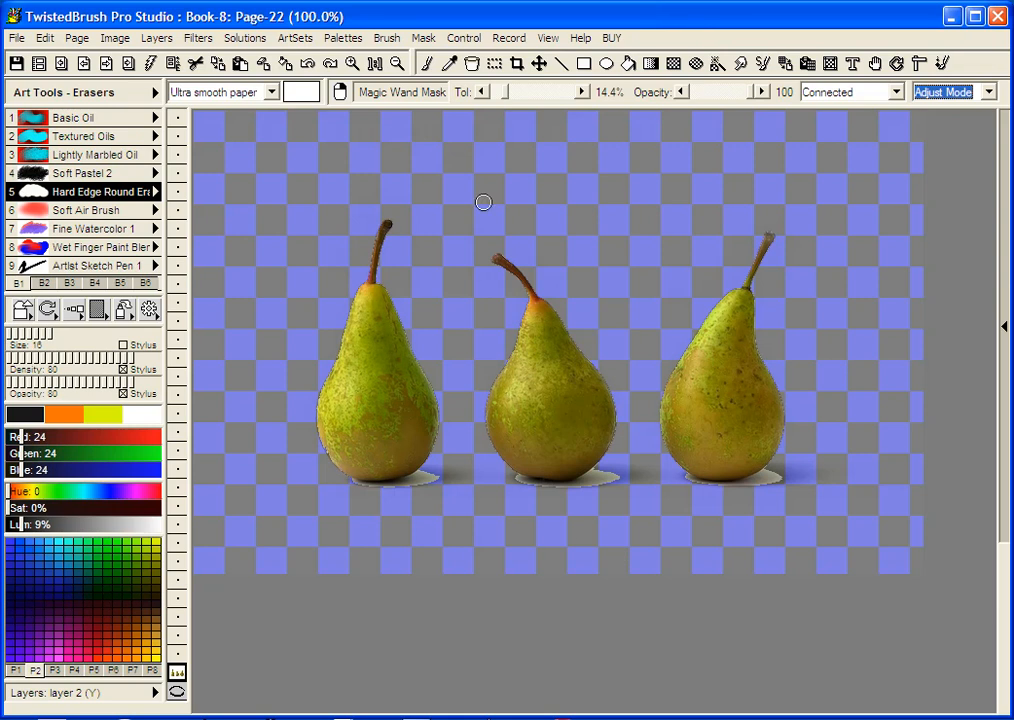
left_click(418, 485)
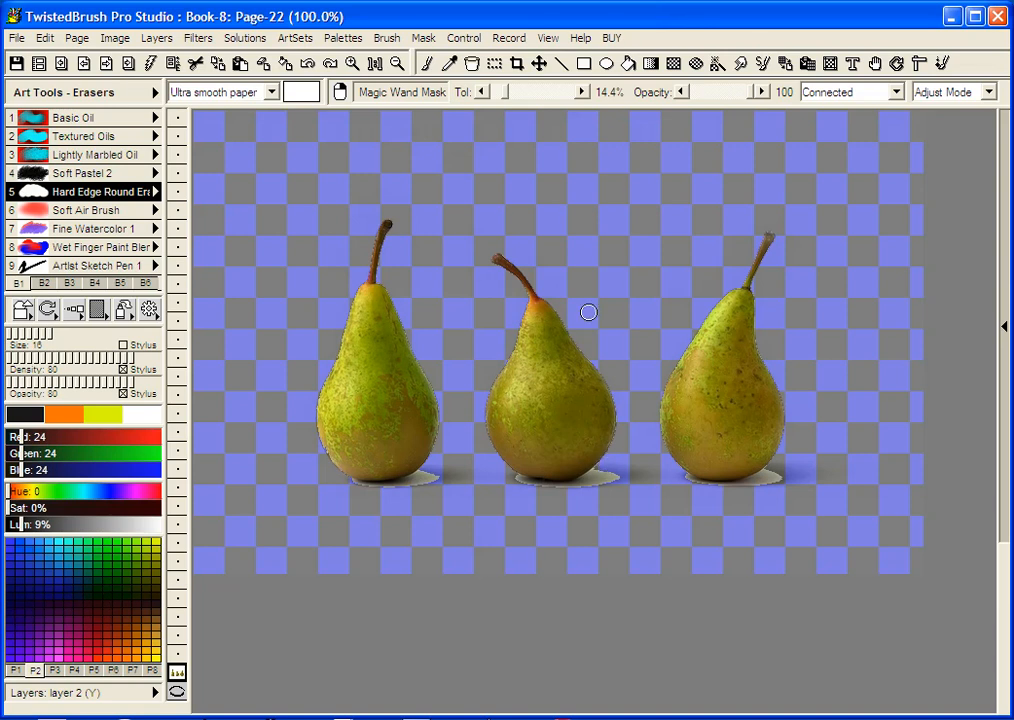
left_click(353, 64)
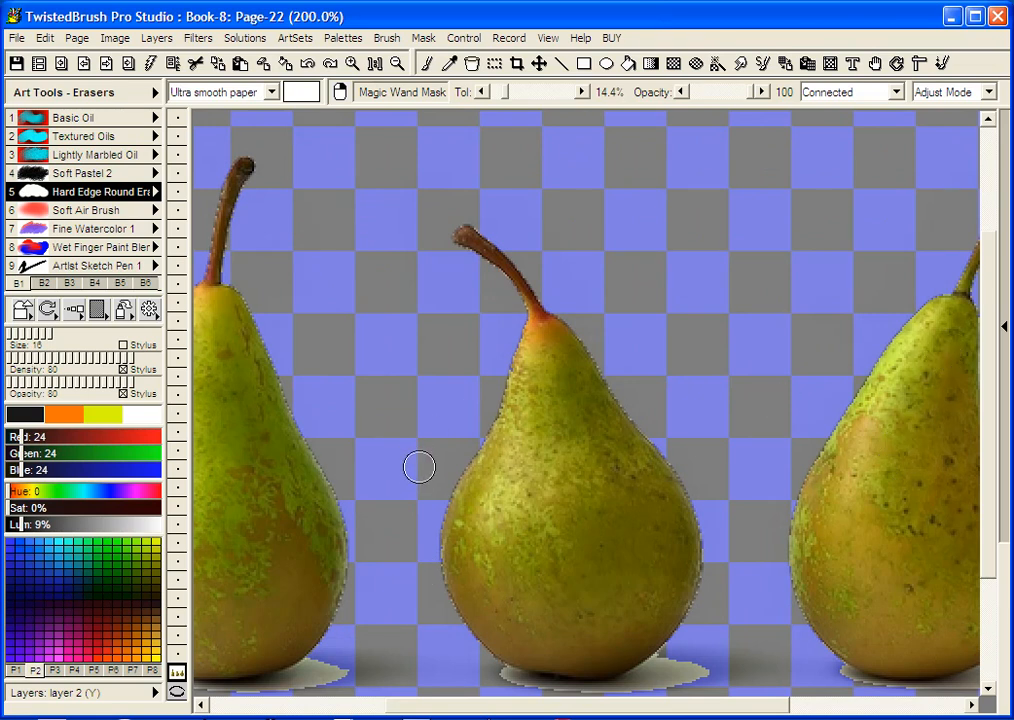
Pick the hard-edged brush from the Mask set and mask the pale shadow under the middle pear
key("space")
left_click_drag(387, 441, 650, 165)
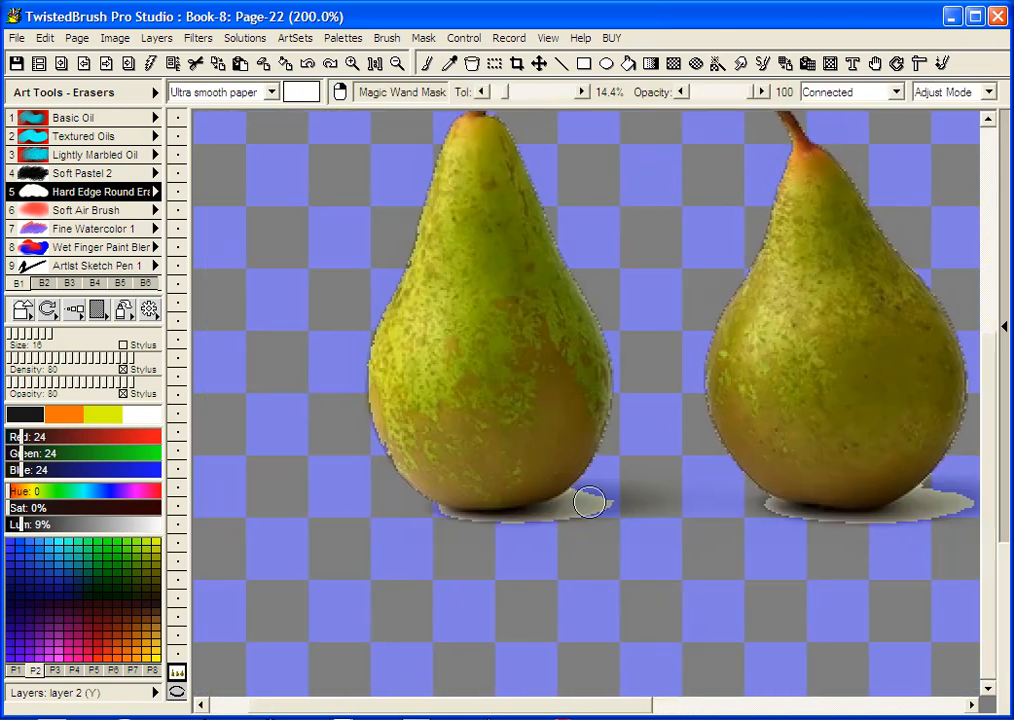
scroll(566, 522, "up", 3)
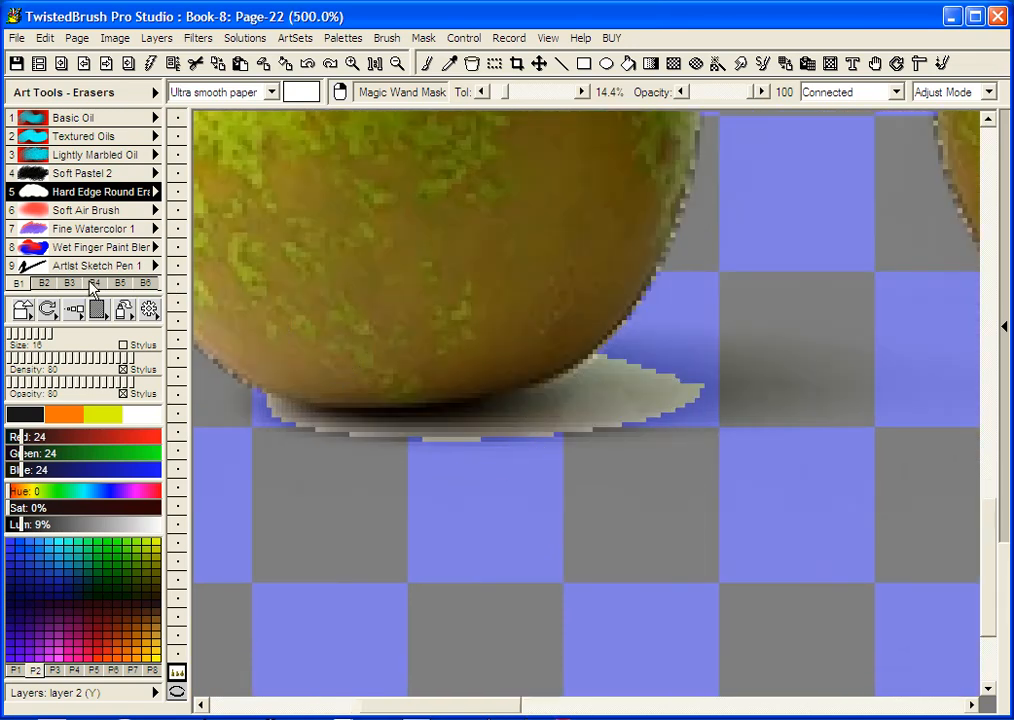
left_click(94, 284)
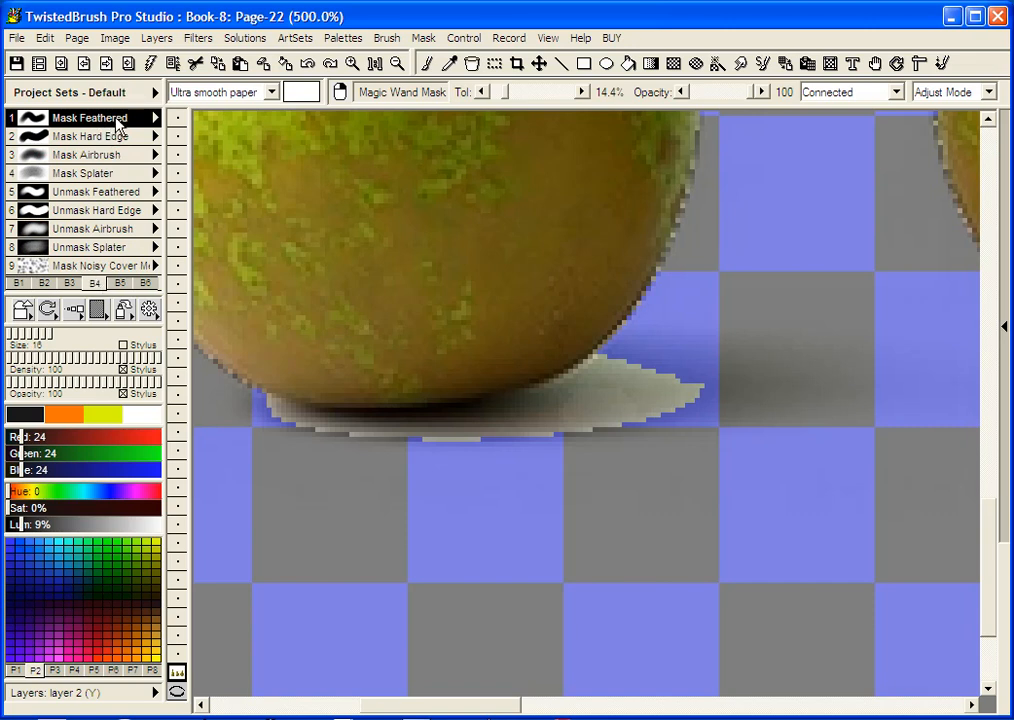
left_click(113, 142)
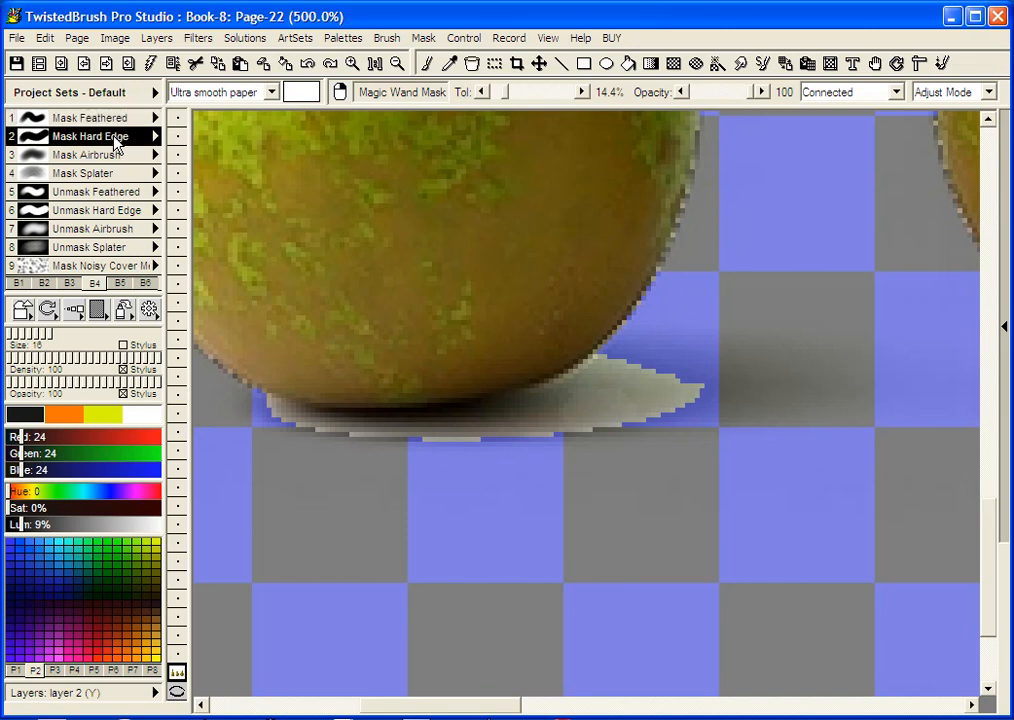
mouse_move(715, 394)
left_mouse_down()
mouse_move(705, 368)
mouse_move(466, 489)
mouse_move(296, 493)
mouse_move(250, 443)
mouse_move(439, 480)
mouse_move(582, 416)
mouse_move(561, 430)
mouse_move(263, 444)
mouse_move(362, 453)
mouse_move(577, 421)
mouse_move(501, 443)
left_mouse_up()
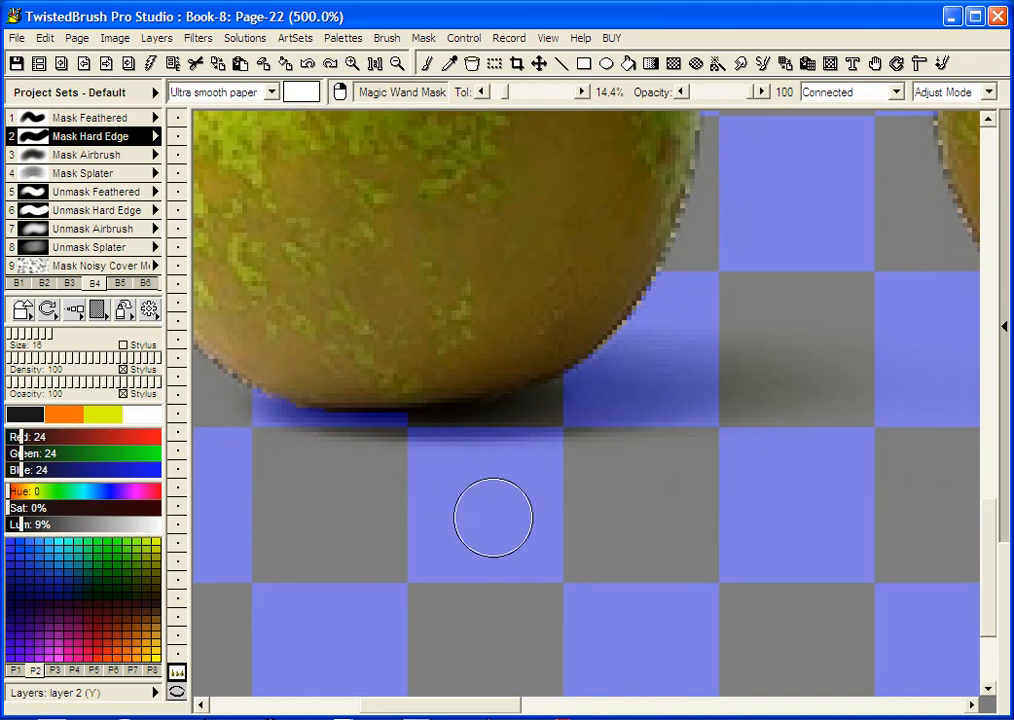
Mask the other pears' shadow strips, then clear the pear's lower-right edge with Unmask Feathered
key("space")
mouse_move(791, 477)
left_mouse_down()
mouse_move(335, 465)
mouse_move(147, 445)
mouse_move(772, 475)
mouse_move(694, 473)
left_mouse_up()
mouse_move(835, 380)
left_mouse_down()
mouse_move(787, 406)
mouse_move(704, 407)
mouse_move(625, 430)
mouse_move(344, 410)
mouse_move(330, 387)
mouse_move(530, 426)
mouse_move(766, 369)
left_mouse_up()
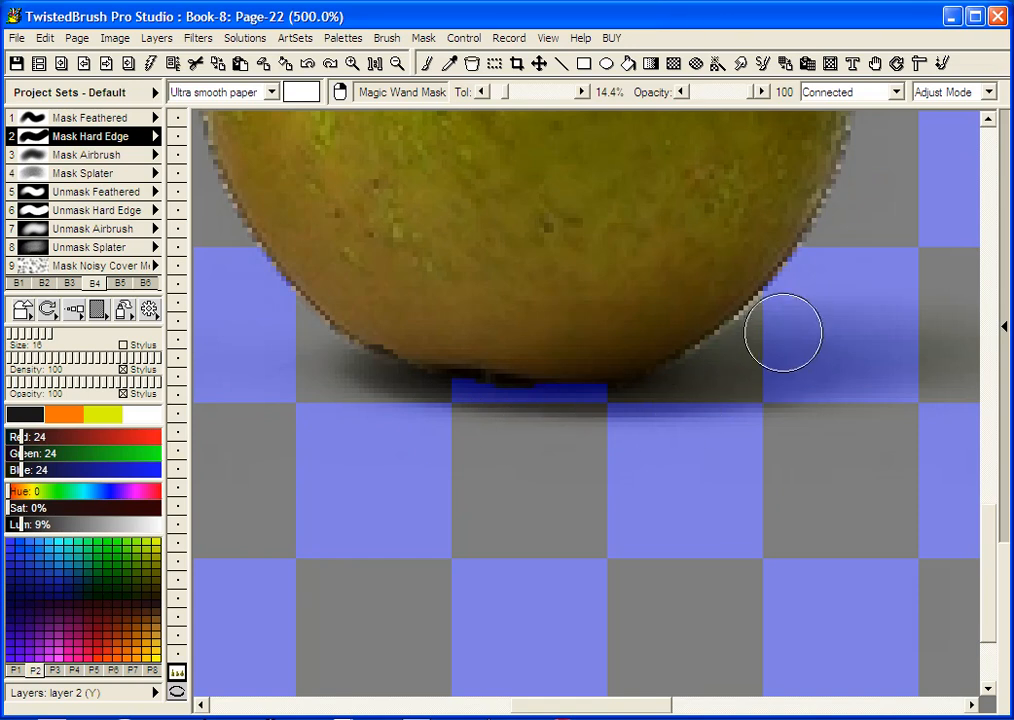
mouse_move(817, 478)
left_mouse_down()
mouse_move(215, 473)
mouse_move(464, 487)
left_mouse_up()
mouse_move(719, 412)
left_mouse_down()
mouse_move(783, 367)
mouse_move(713, 382)
mouse_move(696, 377)
mouse_move(706, 352)
mouse_move(552, 444)
mouse_move(426, 450)
mouse_move(301, 413)
mouse_move(319, 415)
mouse_move(259, 371)
mouse_move(363, 417)
mouse_move(343, 420)
mouse_move(314, 399)
mouse_move(374, 423)
mouse_move(552, 425)
mouse_move(529, 429)
mouse_move(655, 386)
mouse_move(698, 354)
mouse_move(741, 348)
mouse_move(703, 350)
left_mouse_up()
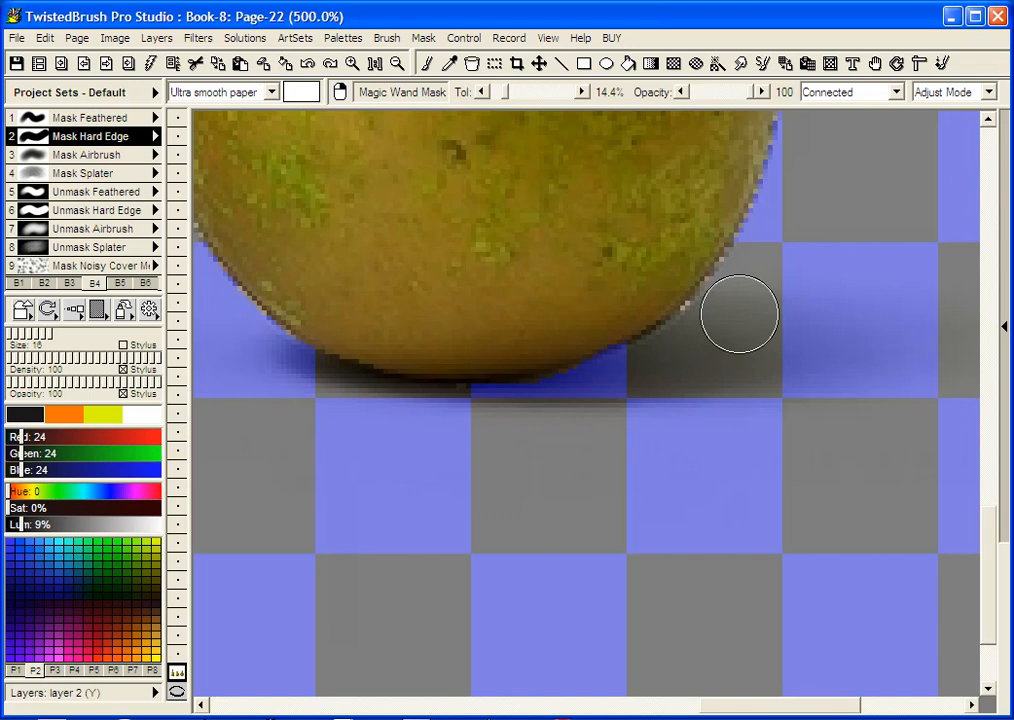
left_click_drag(715, 301, 663, 330)
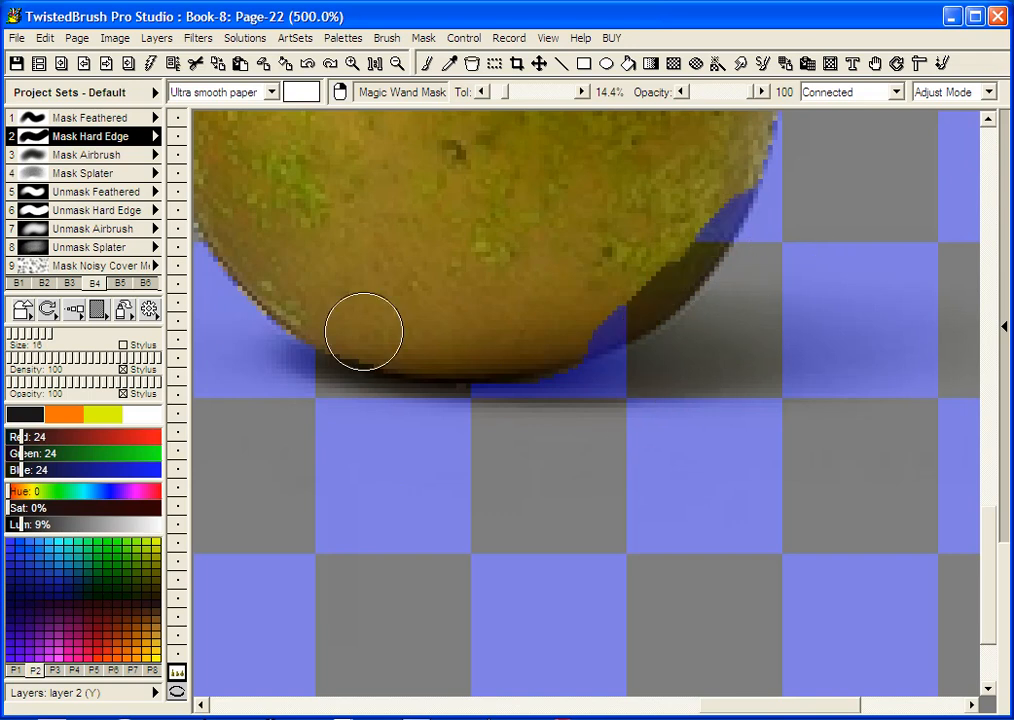
left_click(127, 195)
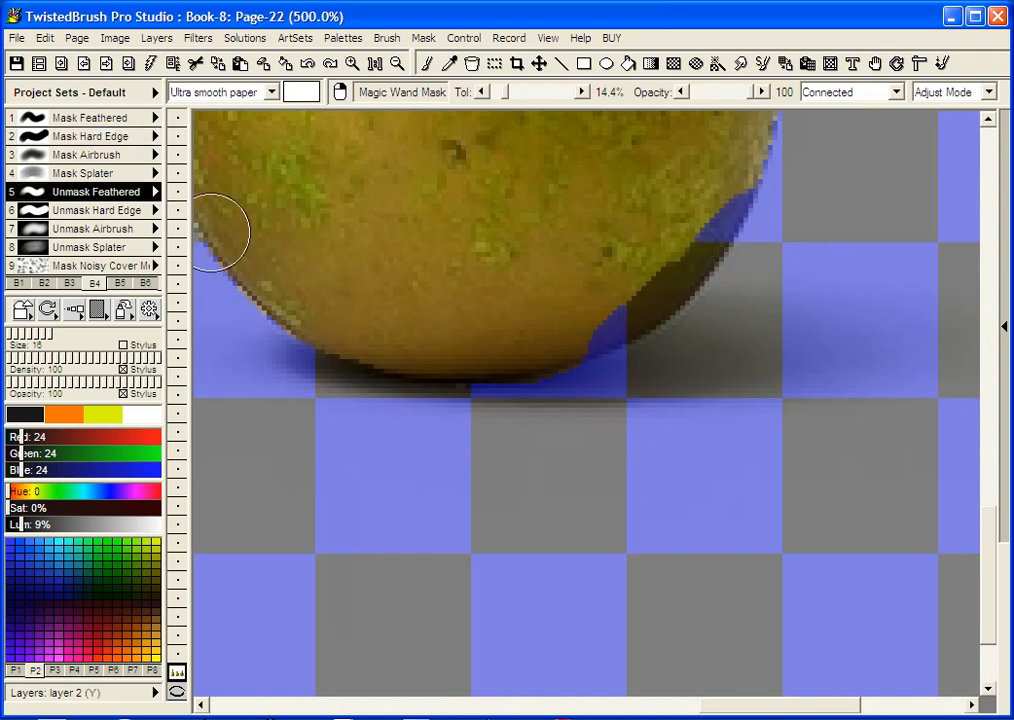
mouse_move(584, 299)
left_mouse_down()
mouse_move(699, 206)
mouse_move(581, 312)
mouse_move(628, 287)
mouse_move(620, 299)
mouse_move(697, 210)
mouse_move(647, 276)
mouse_move(593, 310)
left_mouse_up()
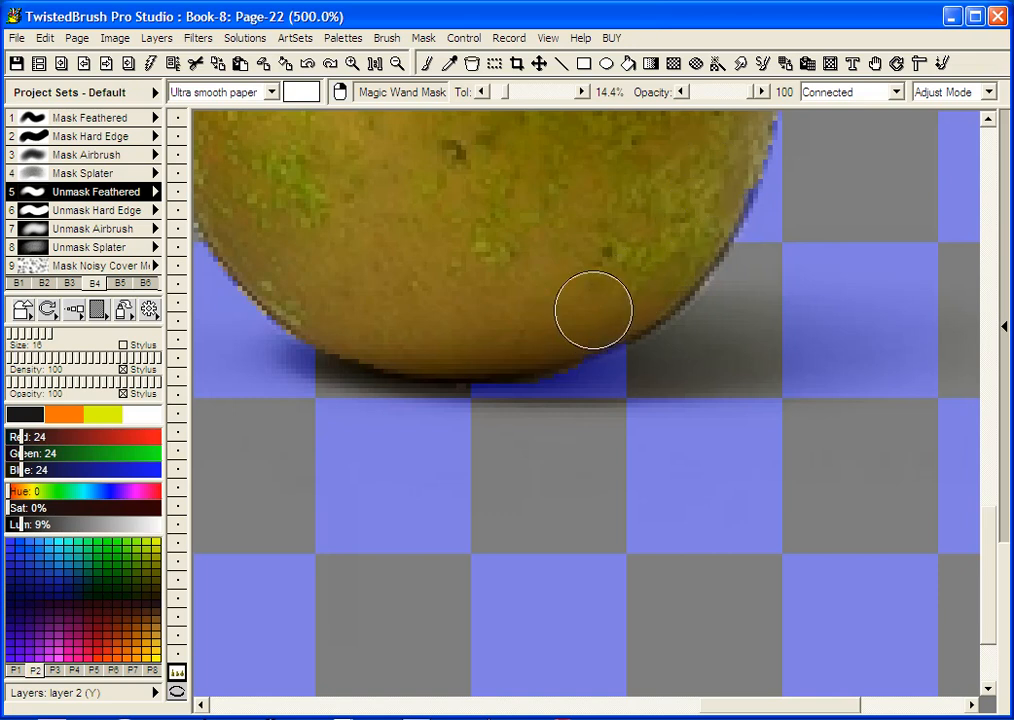
At 100% zoom, invert the mask, clear the white background, and hide the mask display
left_click(375, 63)
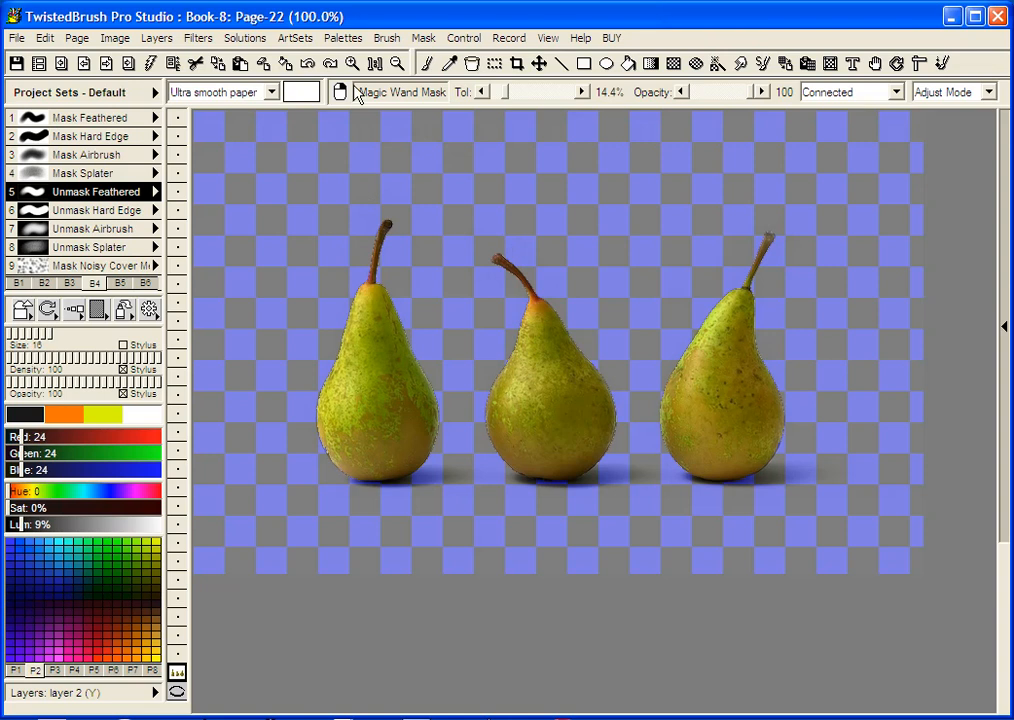
left_click(423, 38)
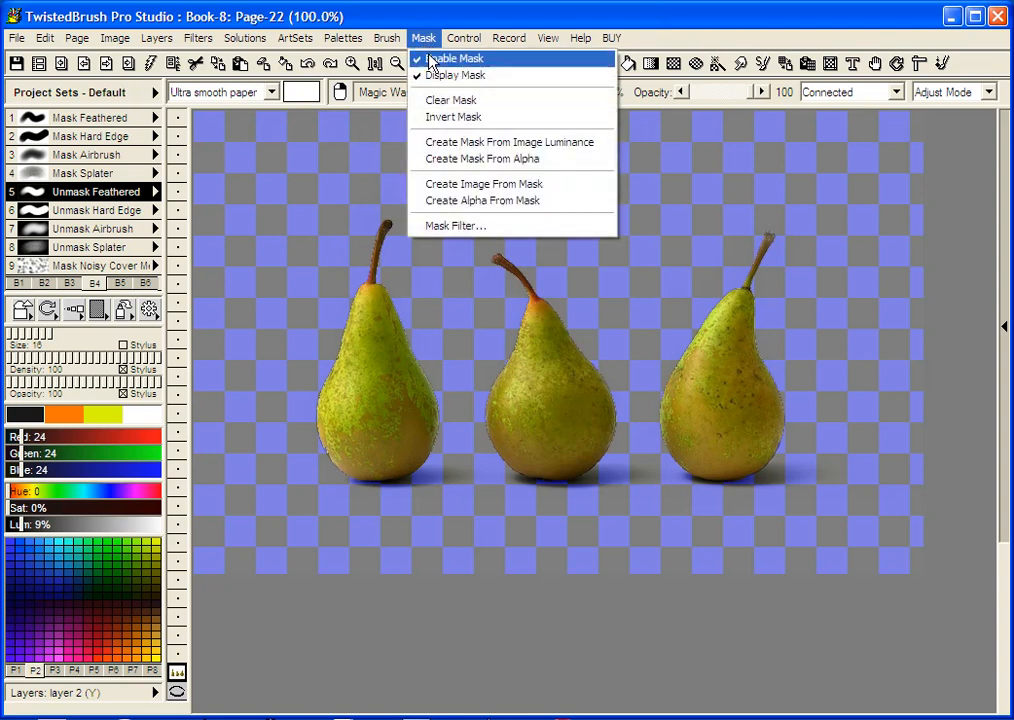
left_click(456, 117)
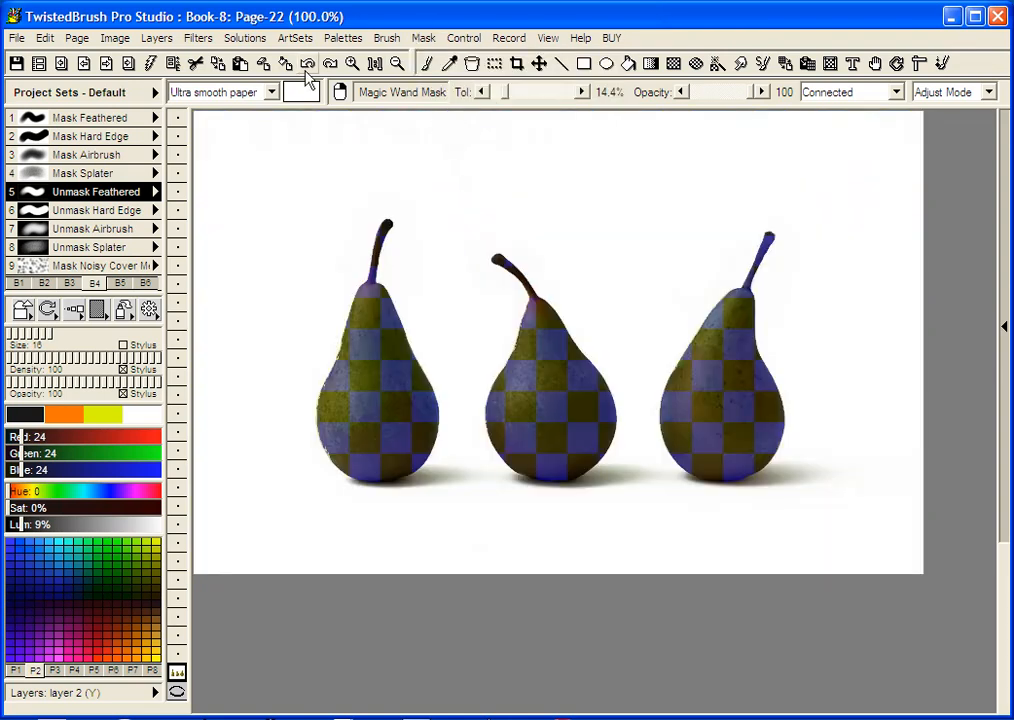
left_click(263, 64)
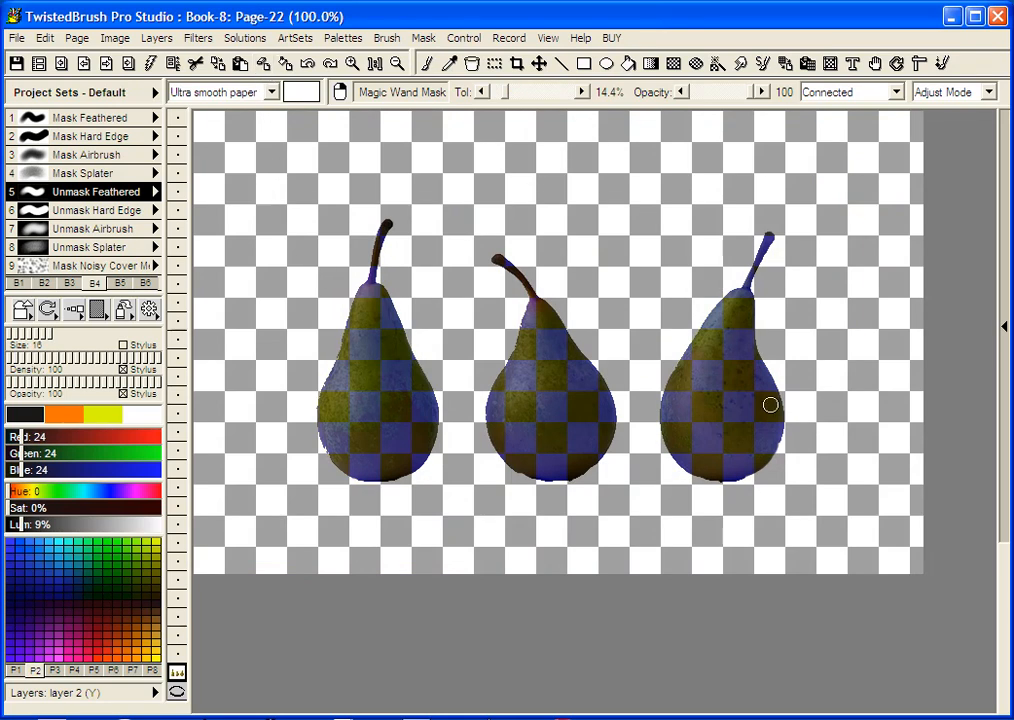
left_click(424, 38)
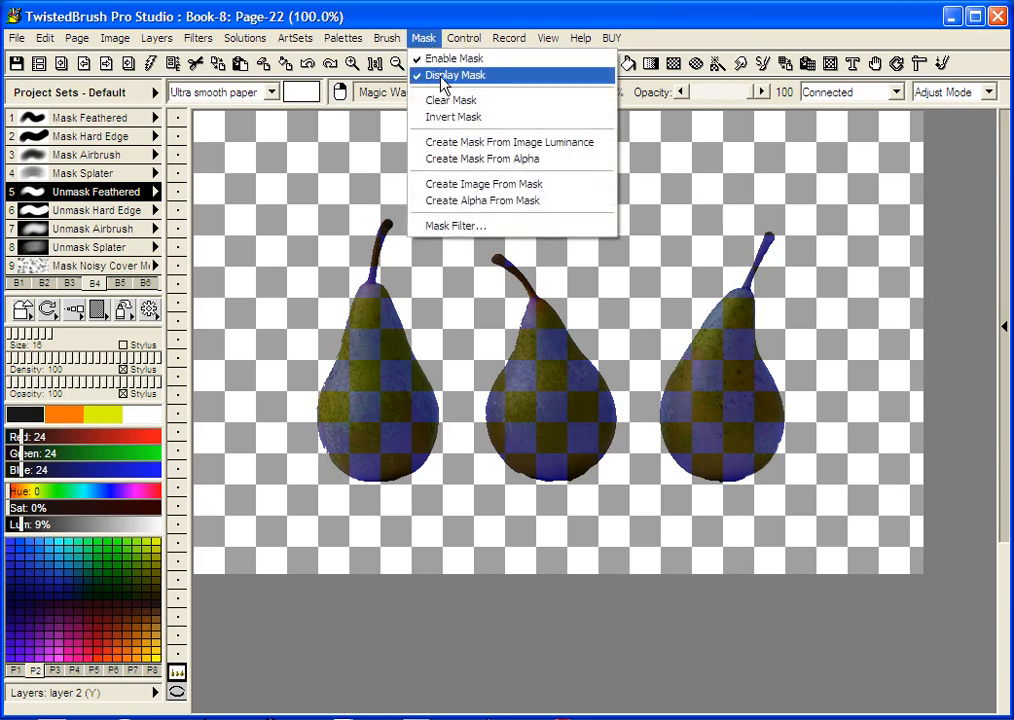
left_click(441, 79)
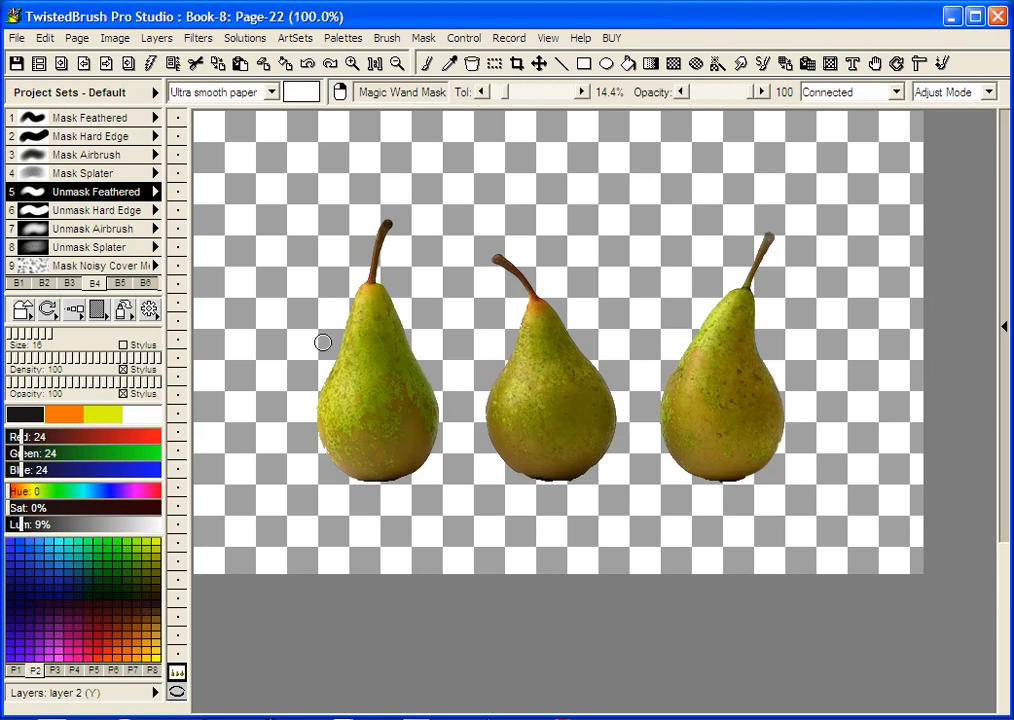
Add a new layer 3 above the pears, hide the photo layer 2, and keep layer 3 active
left_click(425, 46)
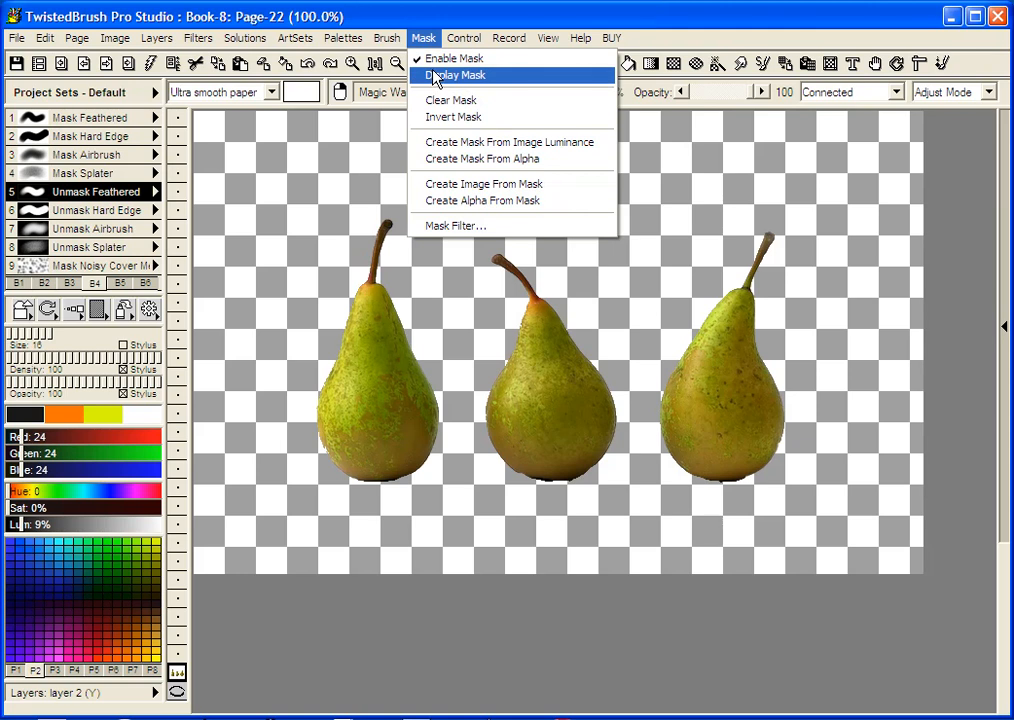
left_click(428, 38)
left_click(430, 42)
left_click(432, 42)
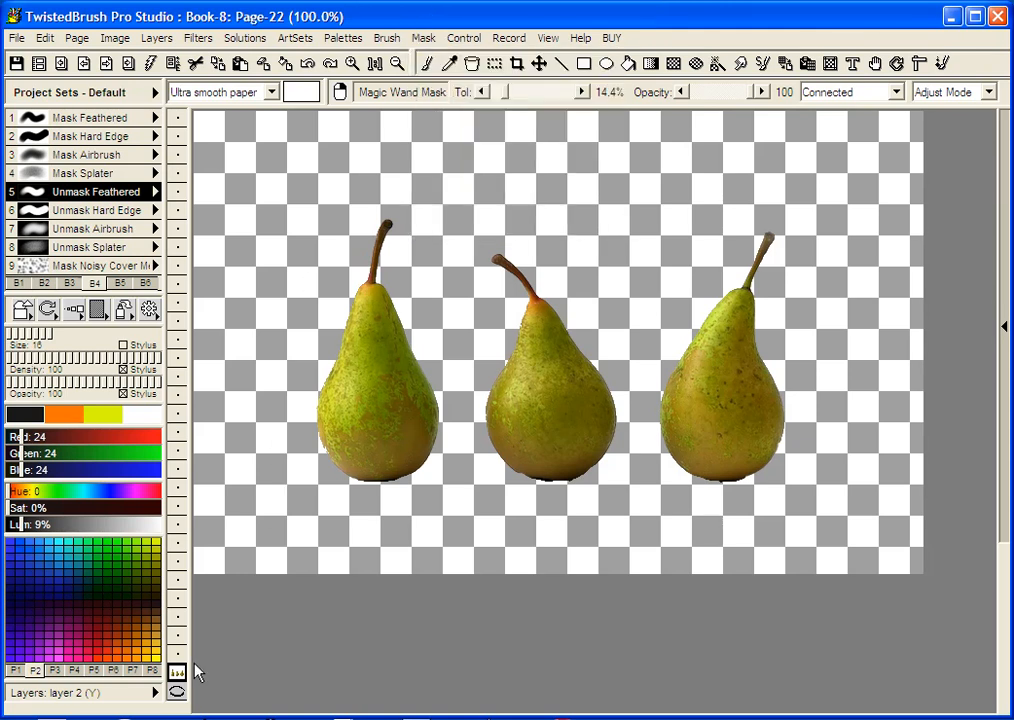
left_click(177, 655)
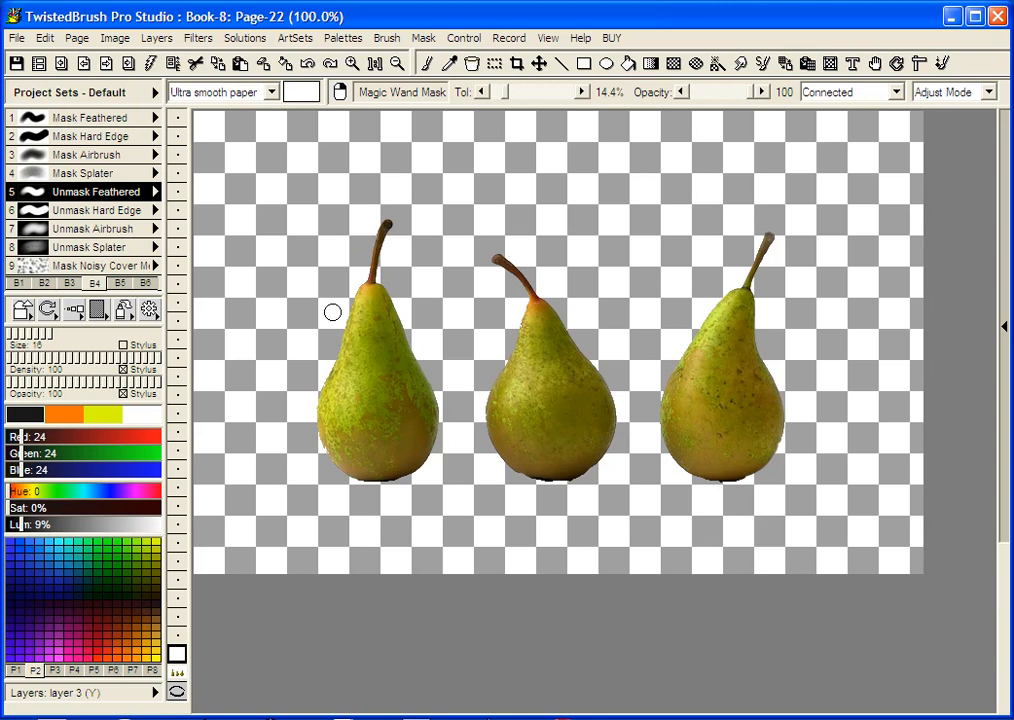
left_click(177, 672)
left_click(180, 660)
left_click(177, 672)
left_click(177, 684)
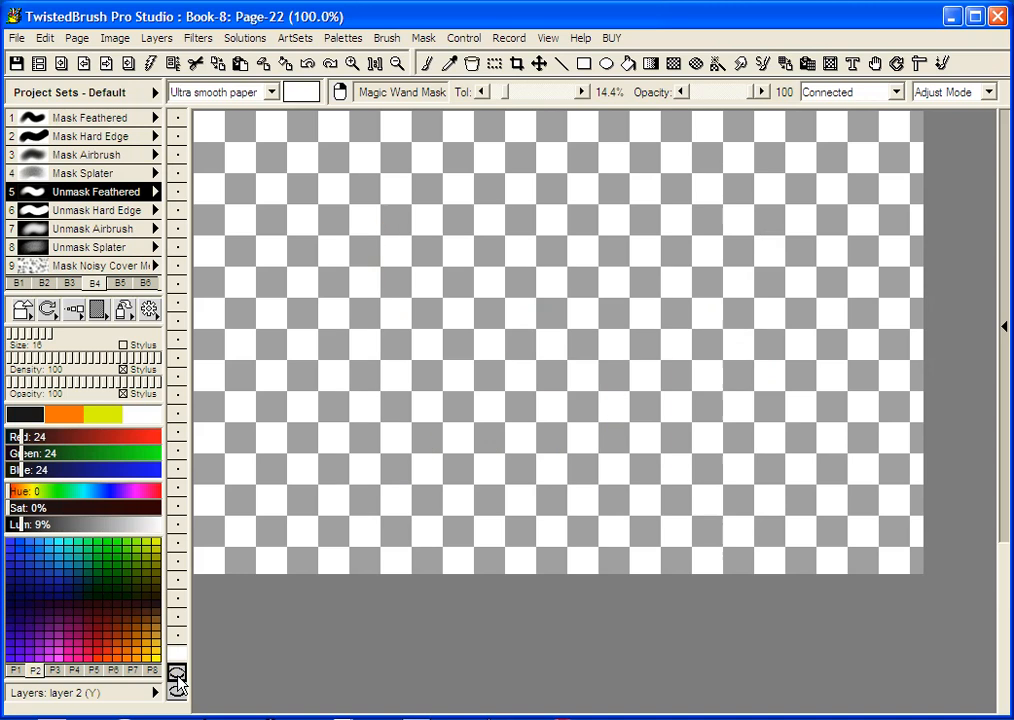
left_click(177, 656)
Show and invert the pear mask, then fill the three pear shapes with bright green
left_click(424, 38)
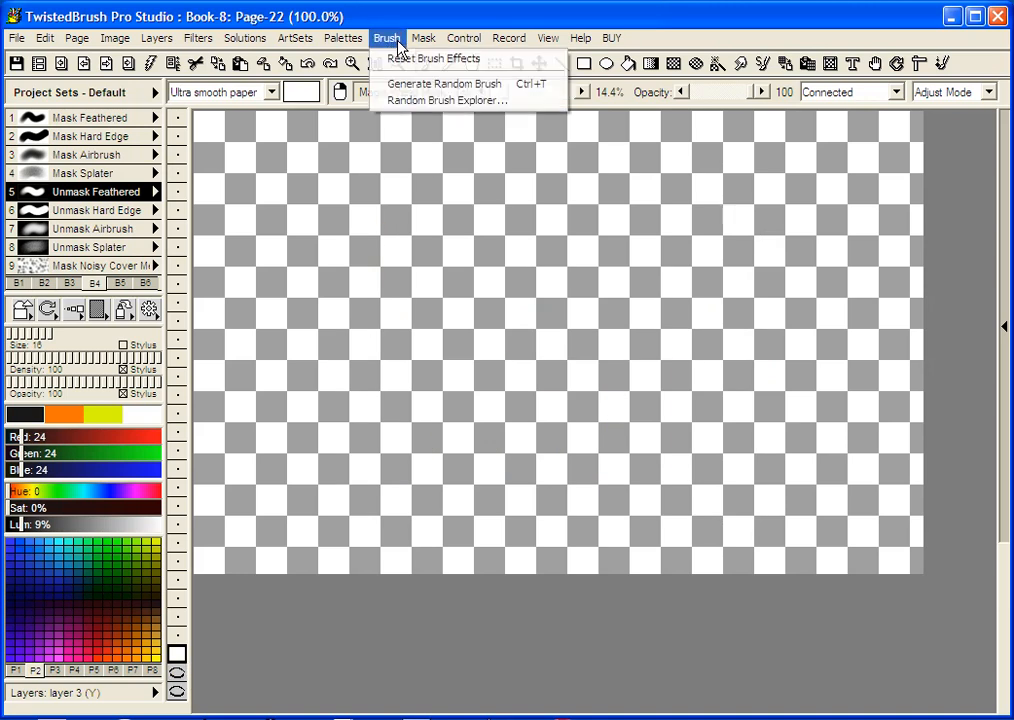
left_click(433, 75)
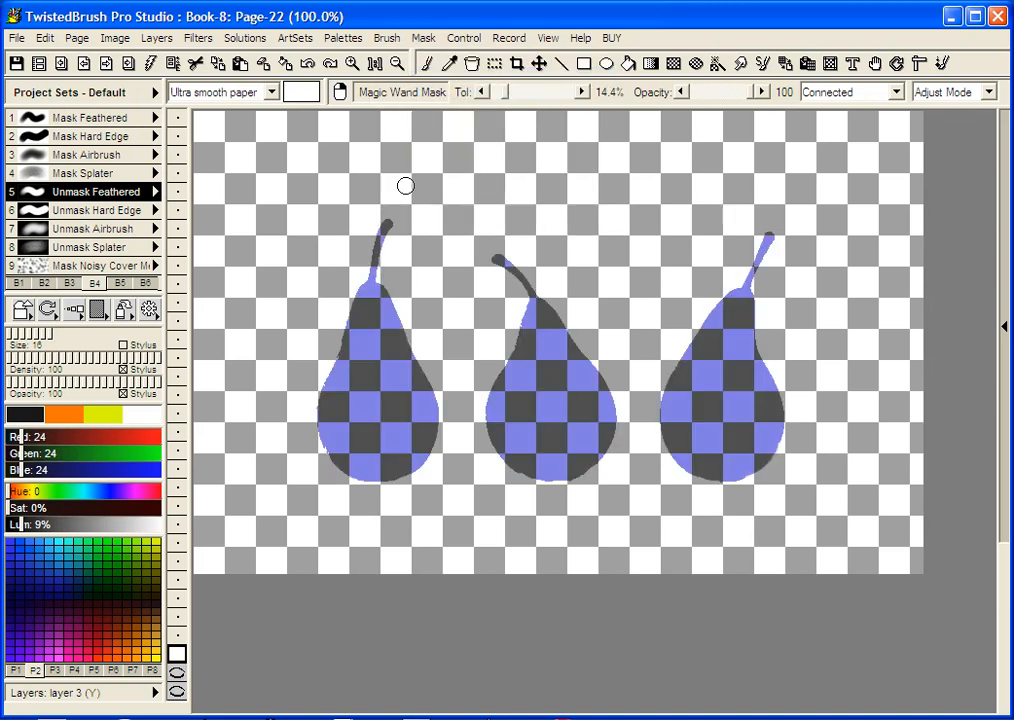
left_click(424, 38)
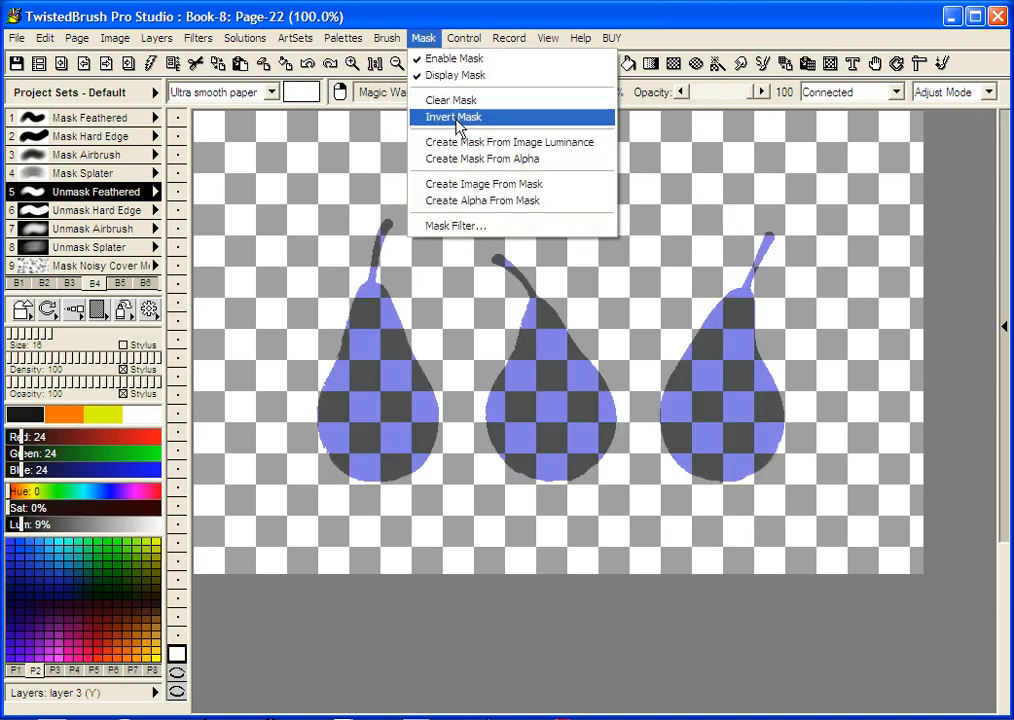
left_click(447, 119)
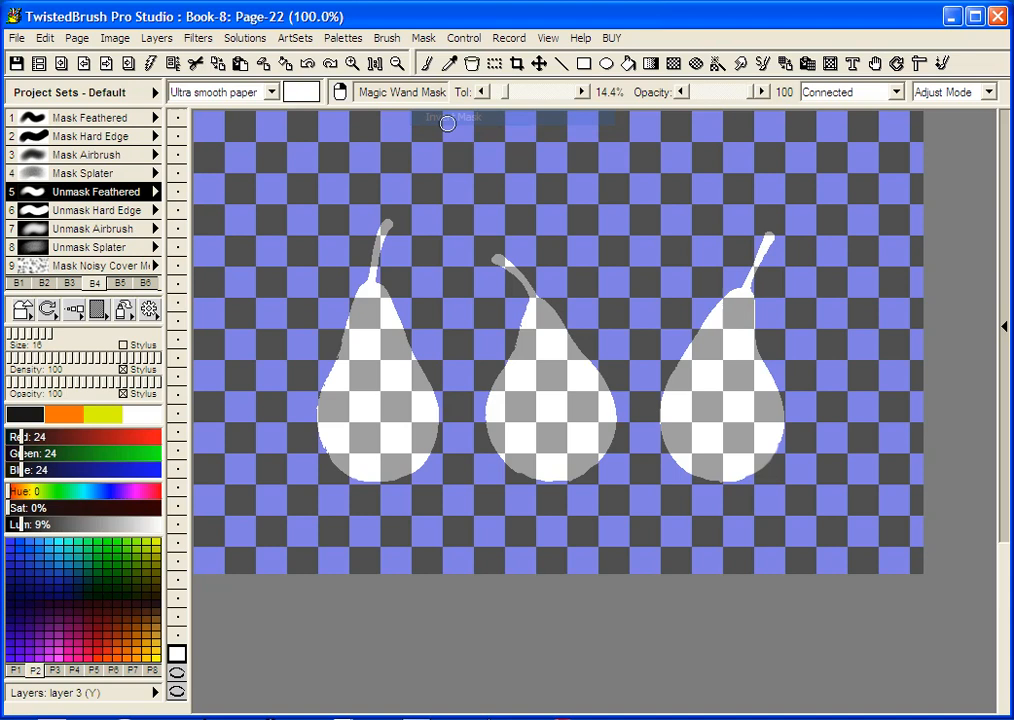
left_click(75, 416)
left_click(113, 568)
left_click(114, 559)
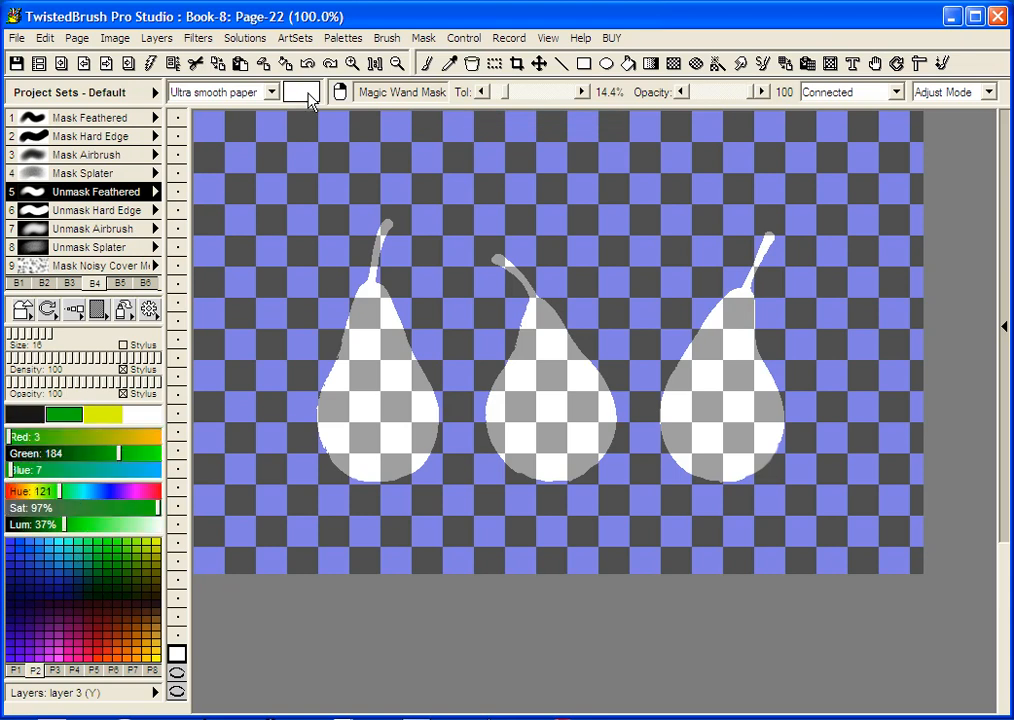
left_click(286, 65)
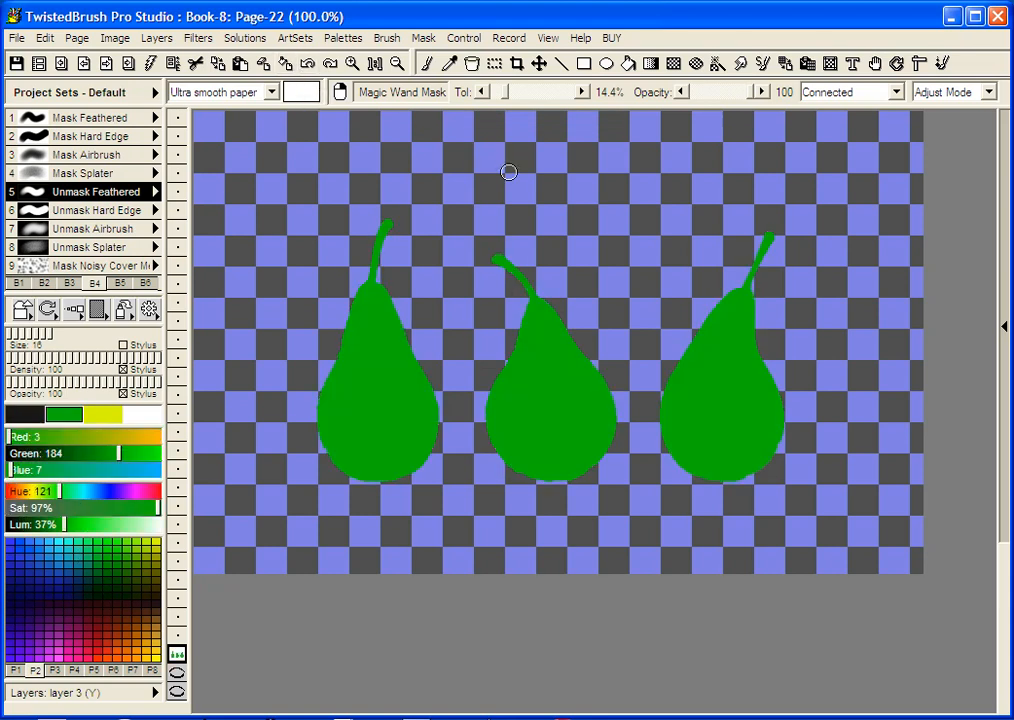